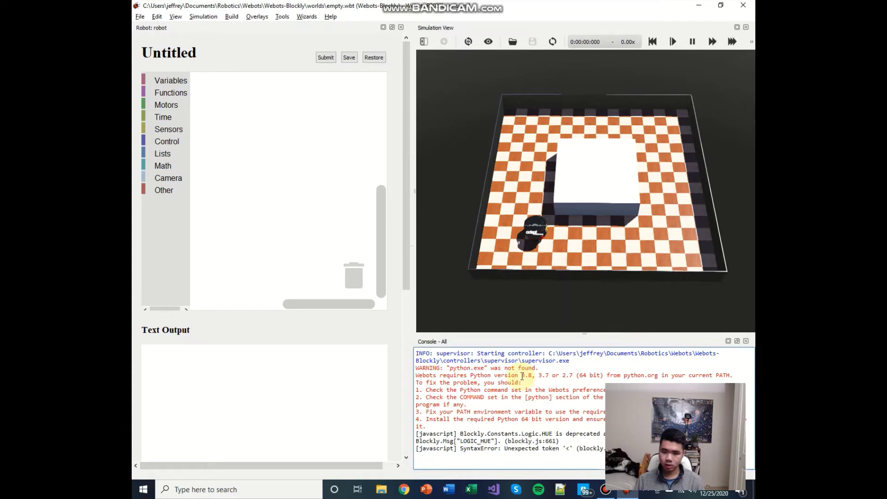
Highlight the required Python versions 3.8 and 3.7 in the Webots console warning
drag(522, 376, 568, 379)
click(568, 380)
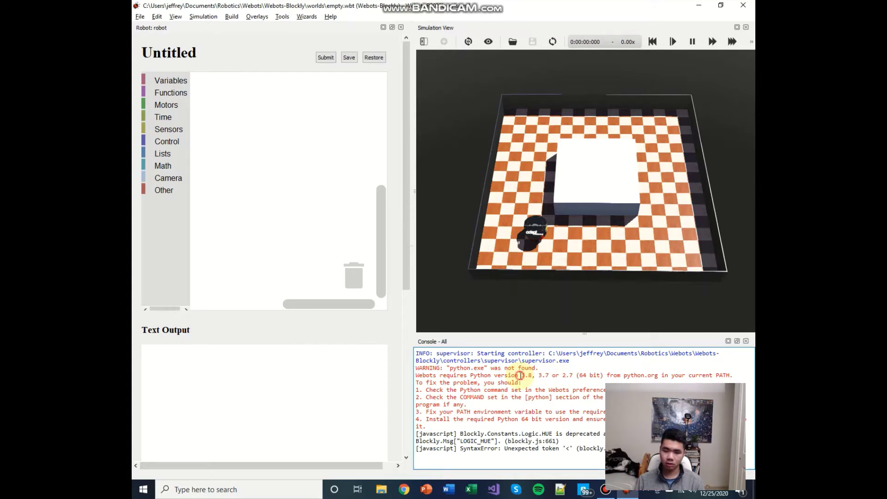
drag(521, 375, 555, 375)
click(555, 376)
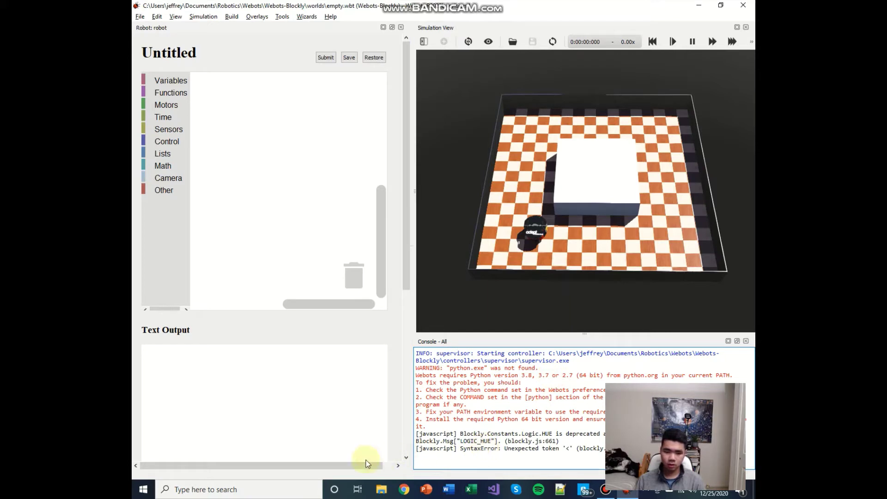
Search Windows for 'python' and choose Uninstall on Python 3.8 (64-bit)
click(245, 490)
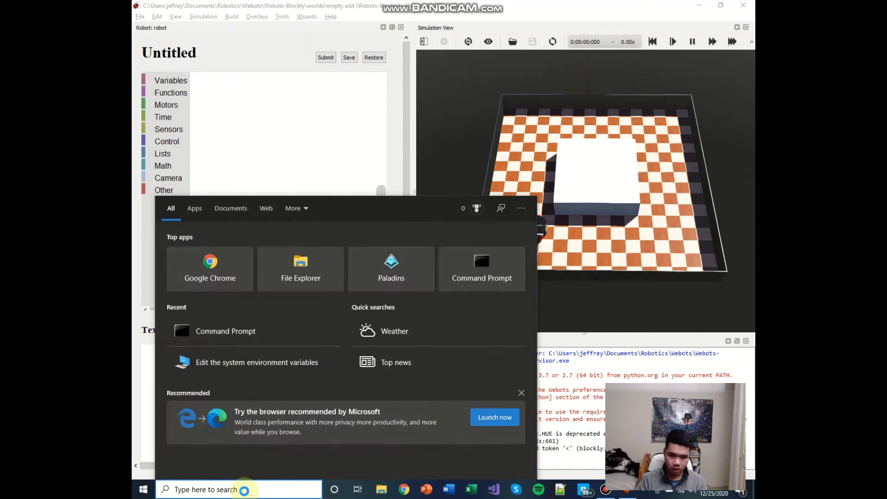
text(python)
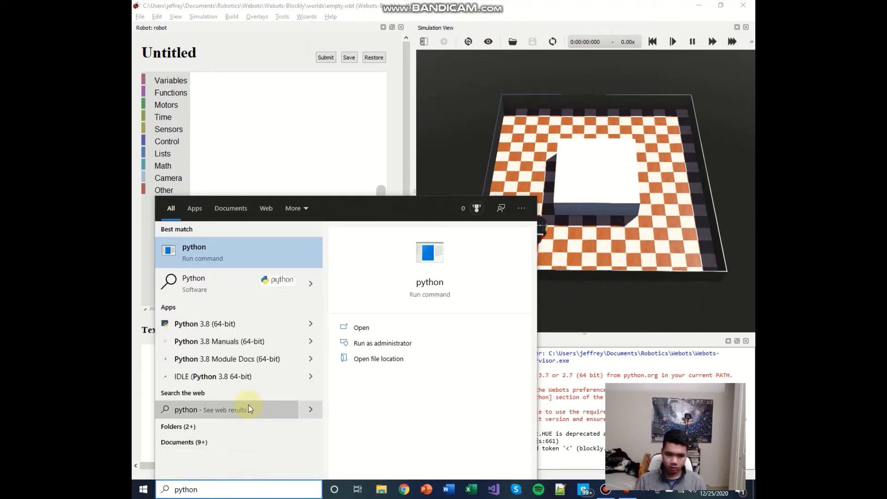
right_click(248, 326)
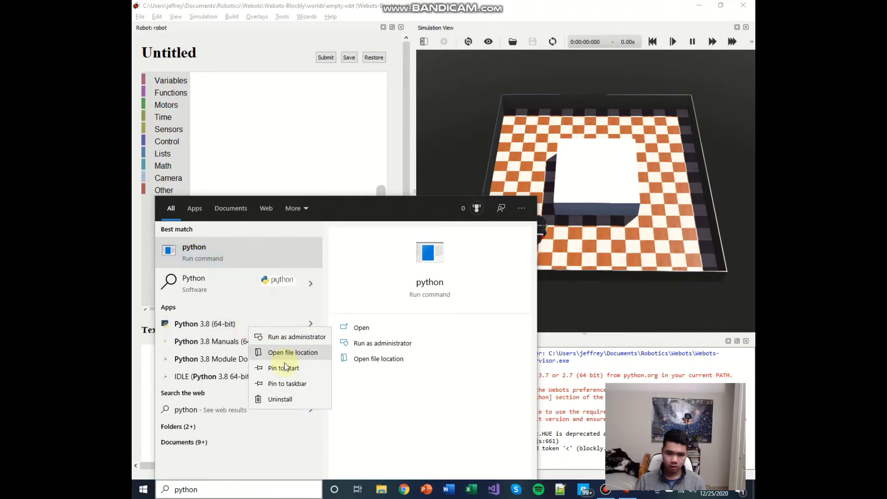
click(283, 396)
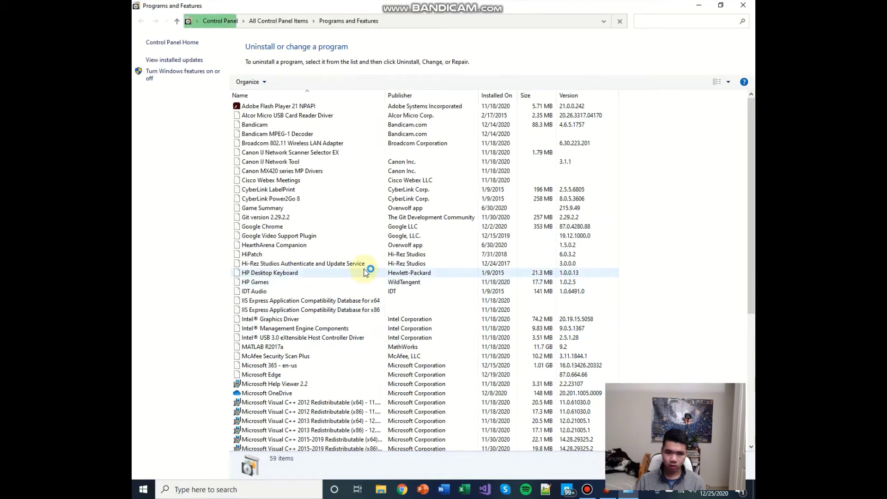
Scroll the Programs and Features list and select Python 3.8.6 (64-bit)
scroll(364, 273, down, 7)
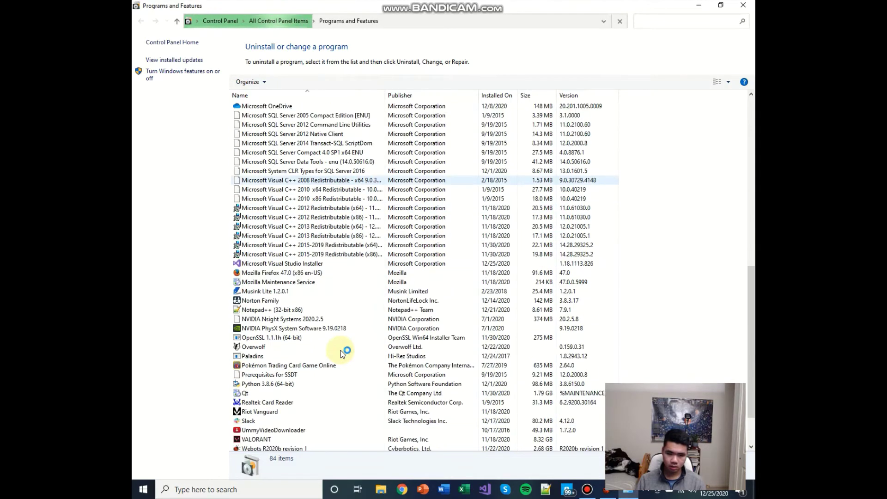
scroll(314, 367, down, 4)
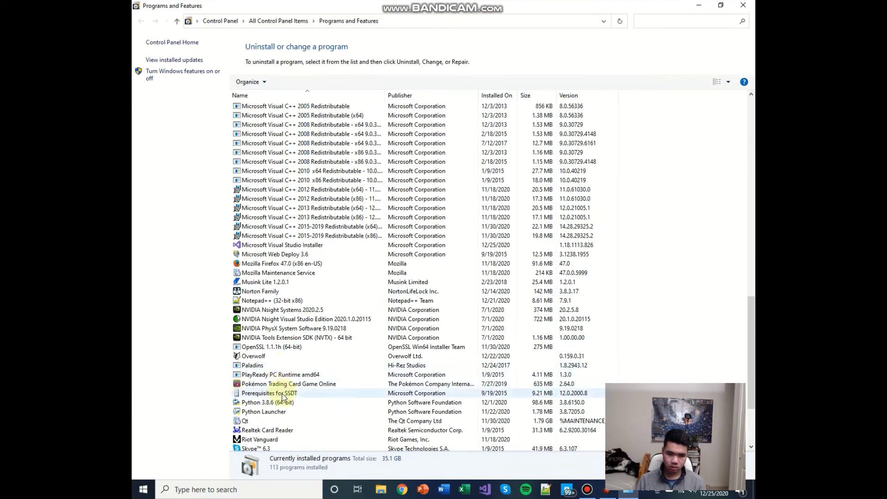
click(282, 404)
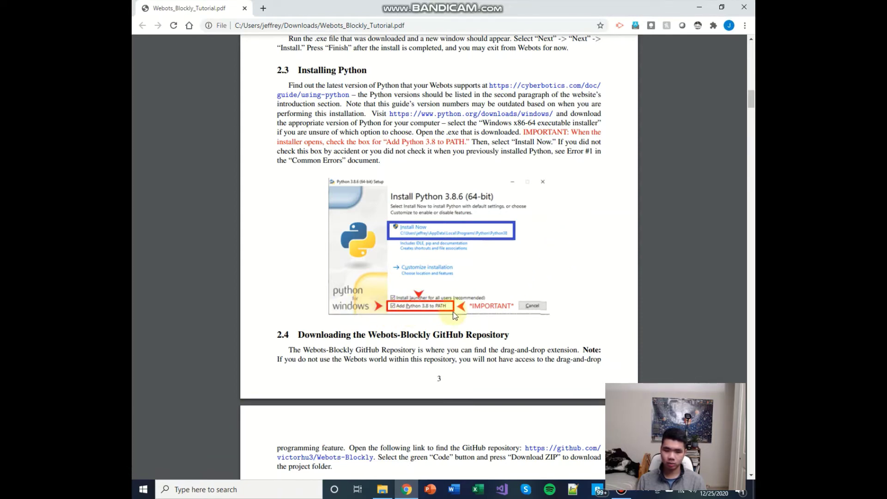
Scroll the tutorial PDF to section 2.3 showing the 'Add Python 3.8 to PATH' installer option
scroll(622, 347, up, 1)
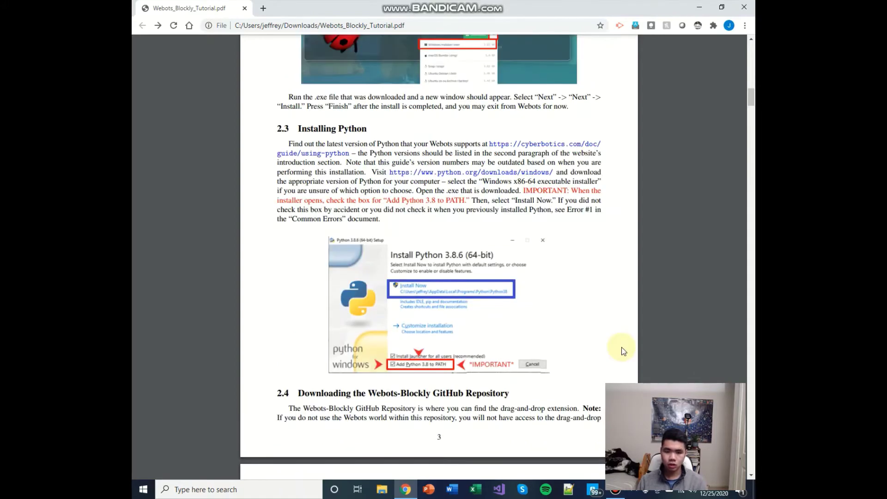
Open Command Prompt and run 'python --version', which reports that Python was not found
click(288, 491)
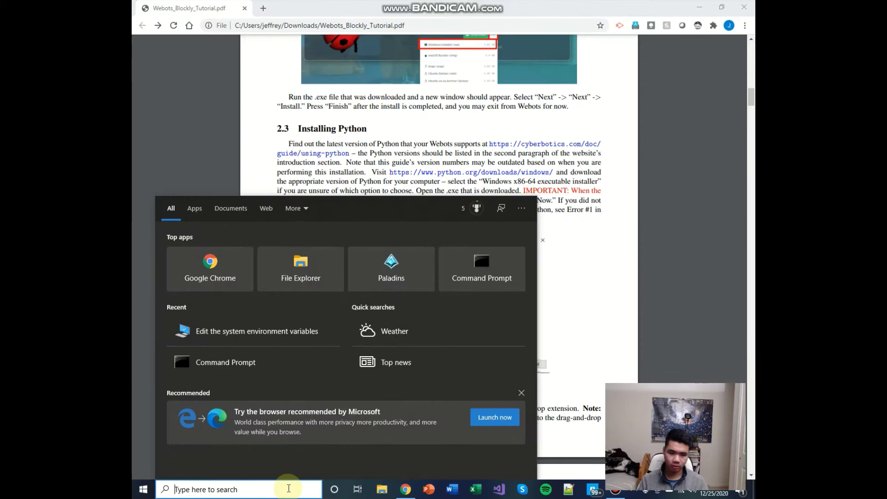
text(cmd)
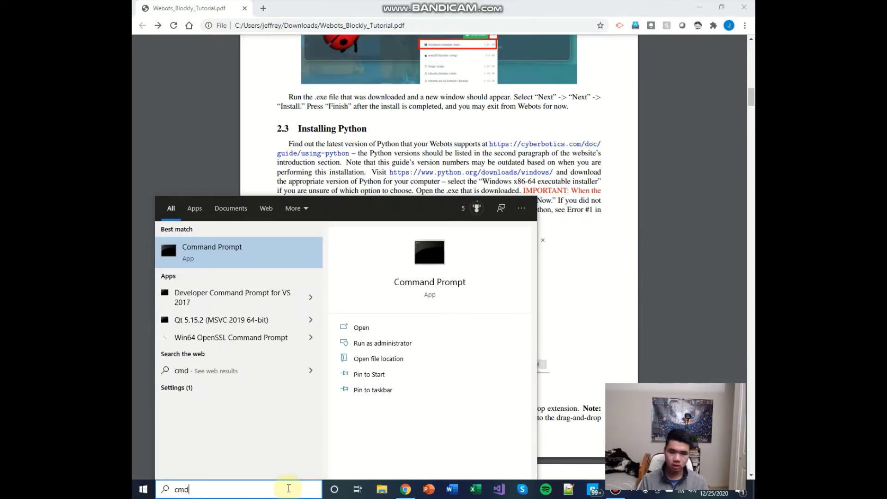
click(278, 251)
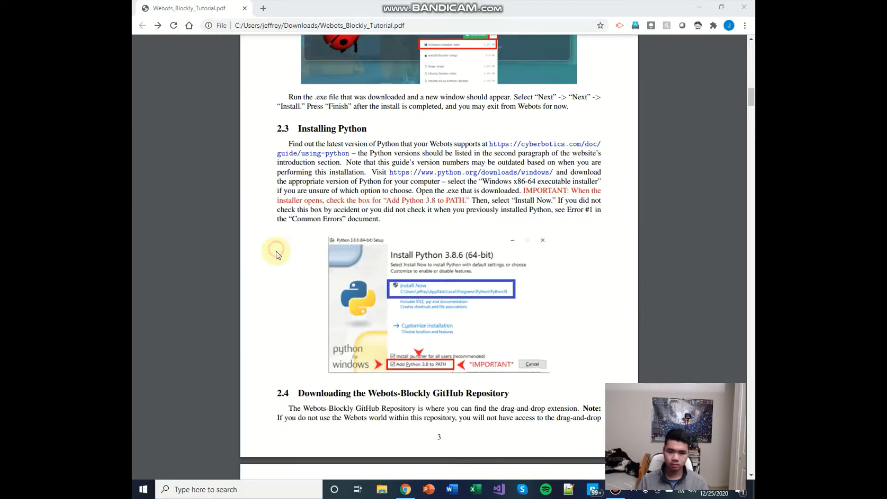
drag(354, 98, 368, 104)
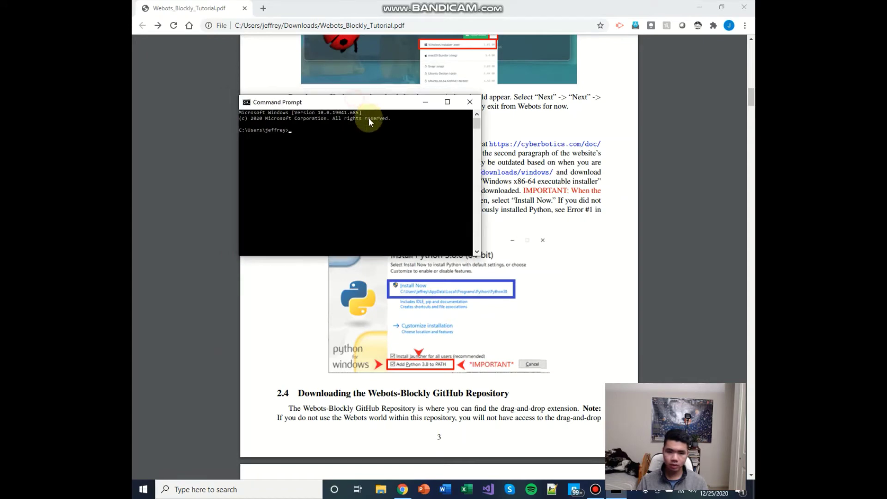
text(python)
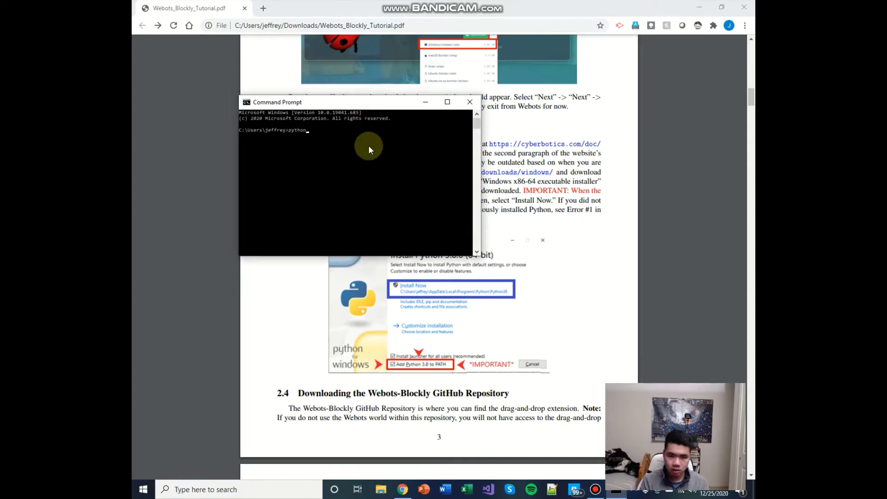
text( --versi)
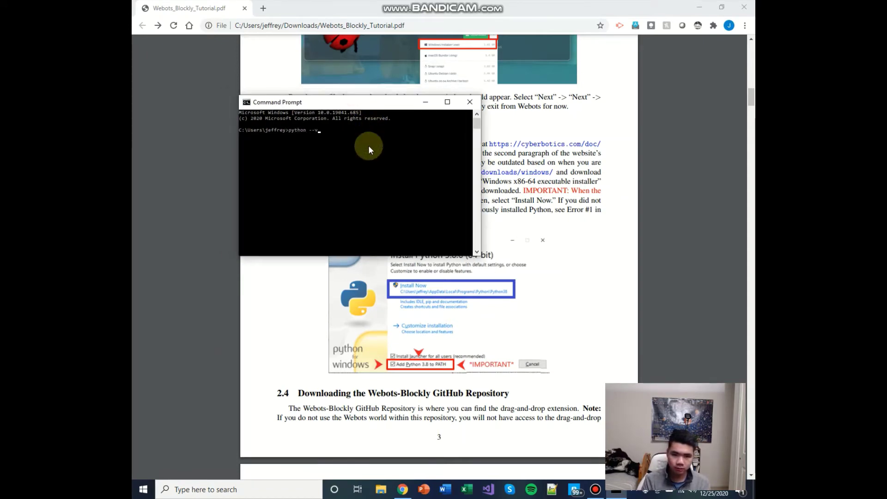
text(on)
key(Return)
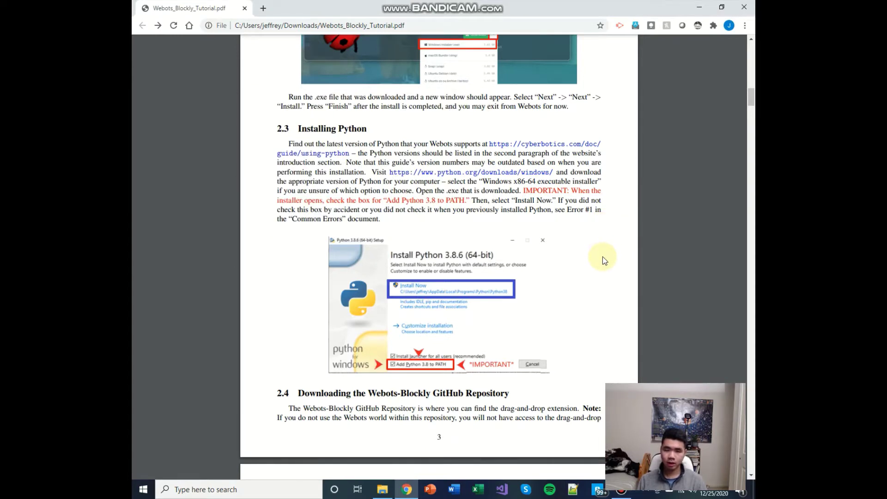
Search 'python' and open the file location of the Python 3.8 (64-bit) Start Menu shortcut
click(235, 485)
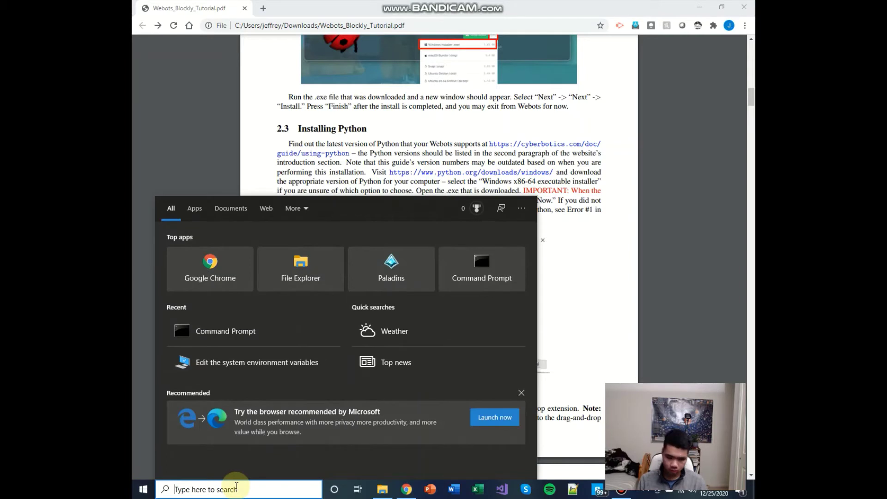
text(python)
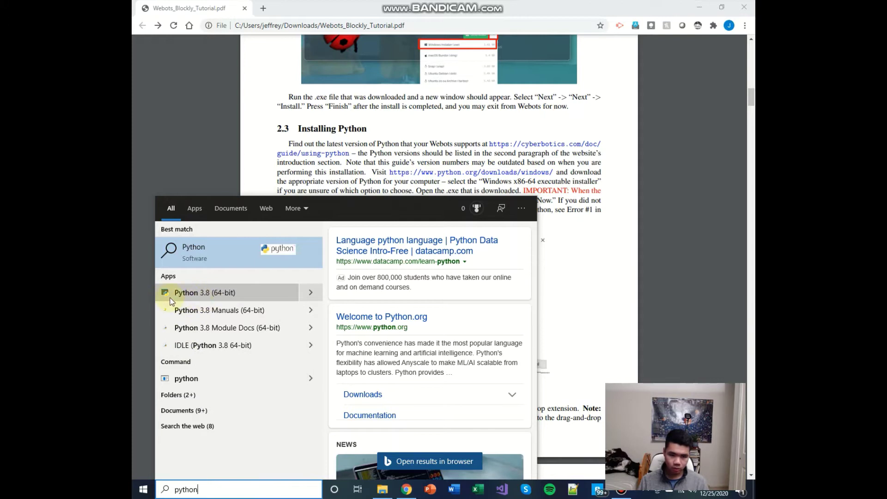
right_click(180, 296)
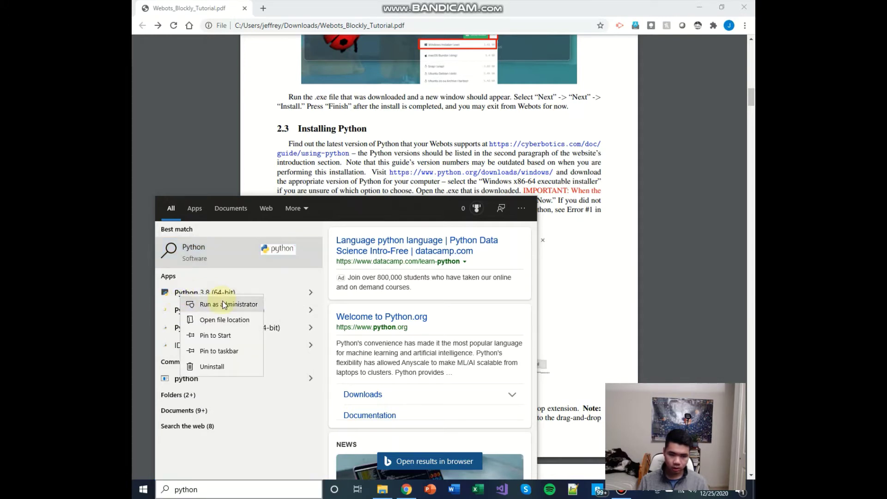
click(224, 319)
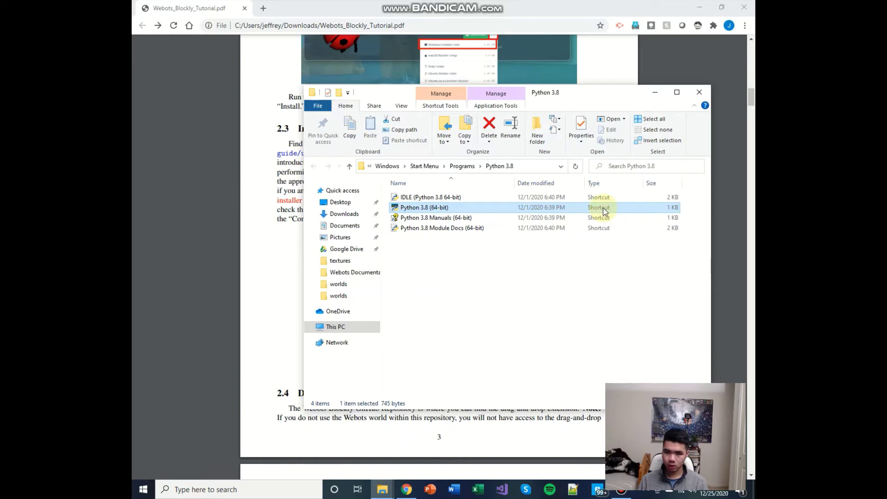
Follow the Python 3.8 (64-bit) shortcut to its Python38 install folder and reveal the full path
right_click(528, 208)
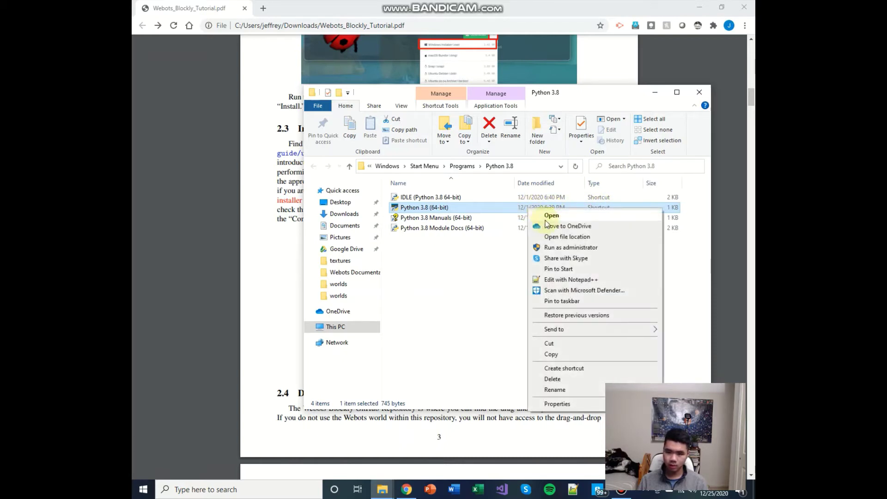
click(555, 238)
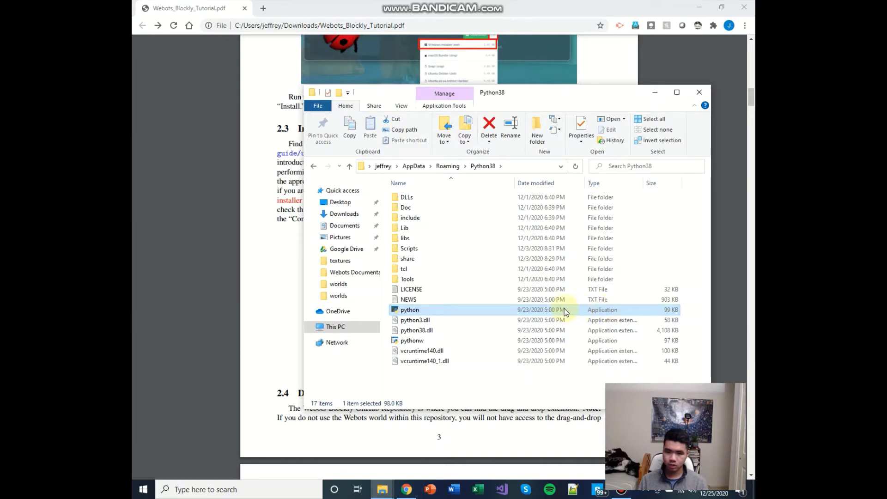
click(511, 166)
key(ctrl+c)
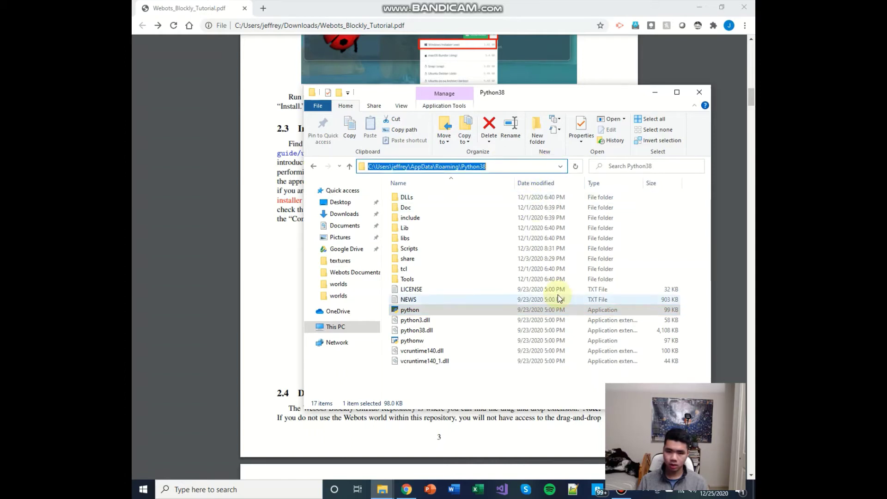
click(520, 311)
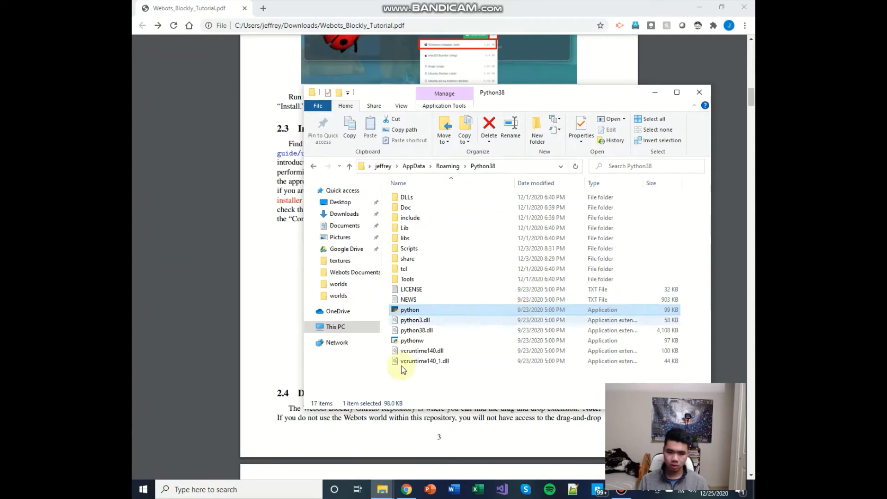
Search 'path' and open Edit the system environment variables
click(238, 492)
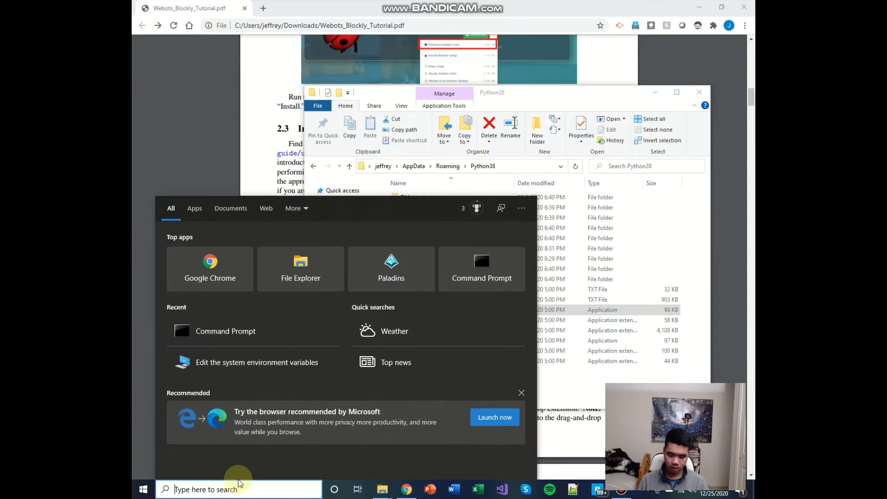
text(path)
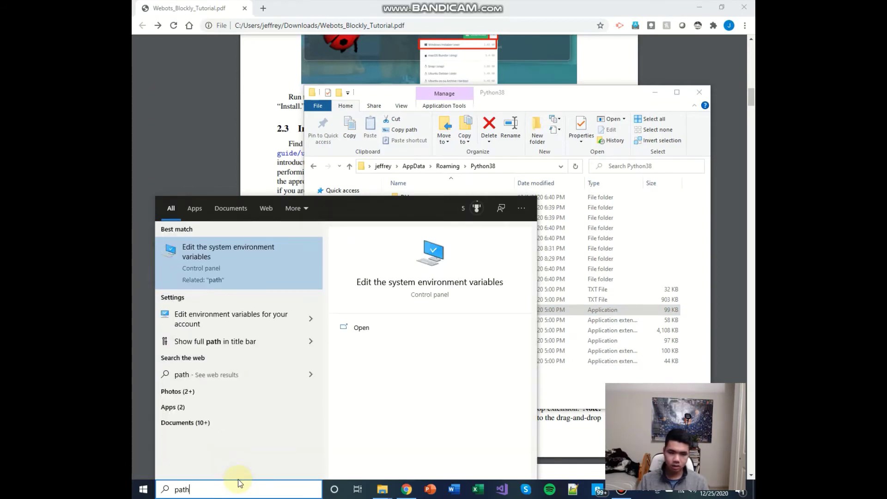
click(243, 256)
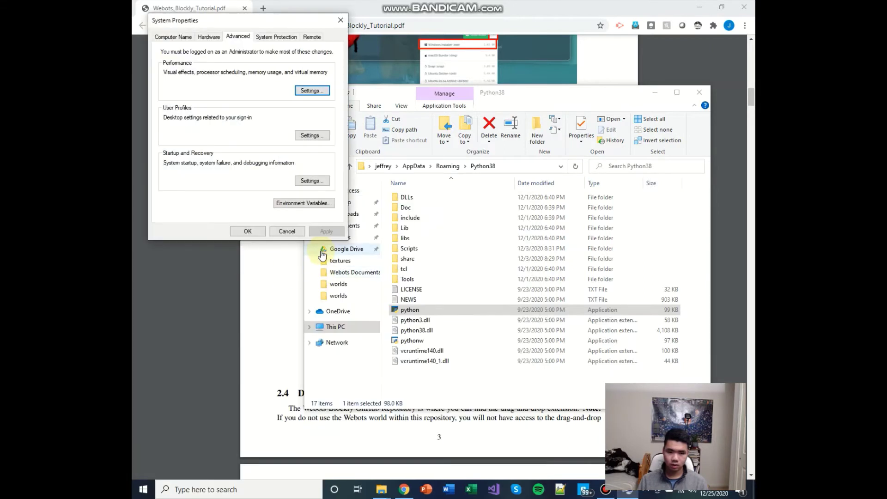
Add the copied Python38 folder path as a new system Path entry and confirm the dialogs
click(323, 205)
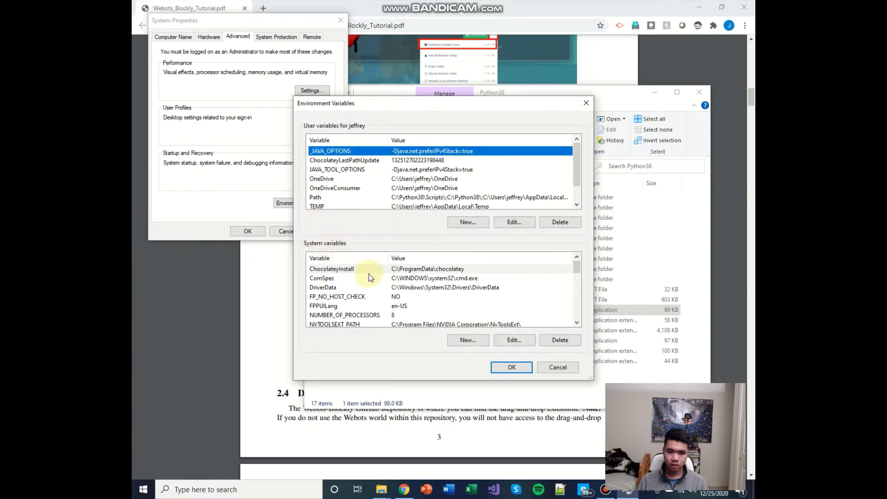
scroll(369, 274, down, 1)
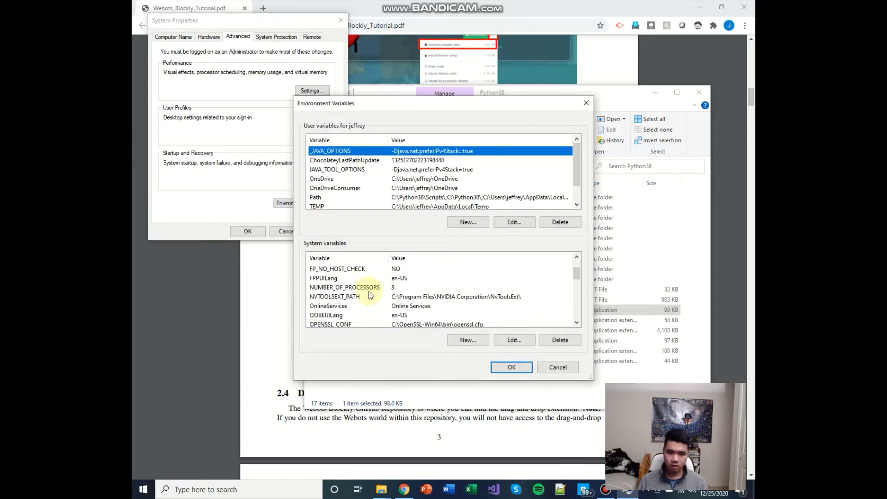
scroll(369, 292, down, 1)
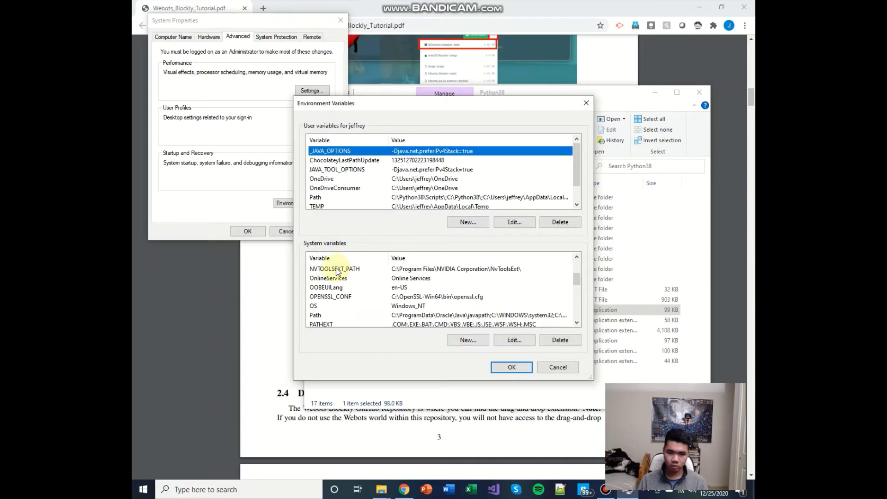
click(336, 316)
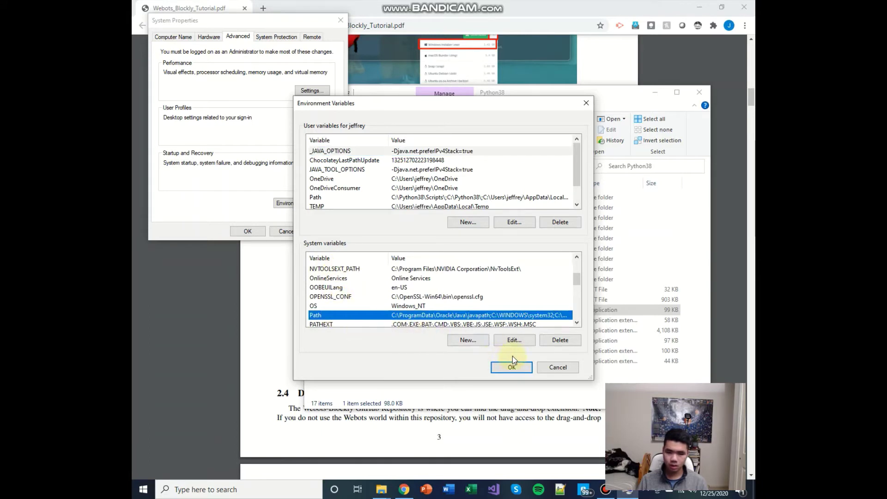
click(514, 342)
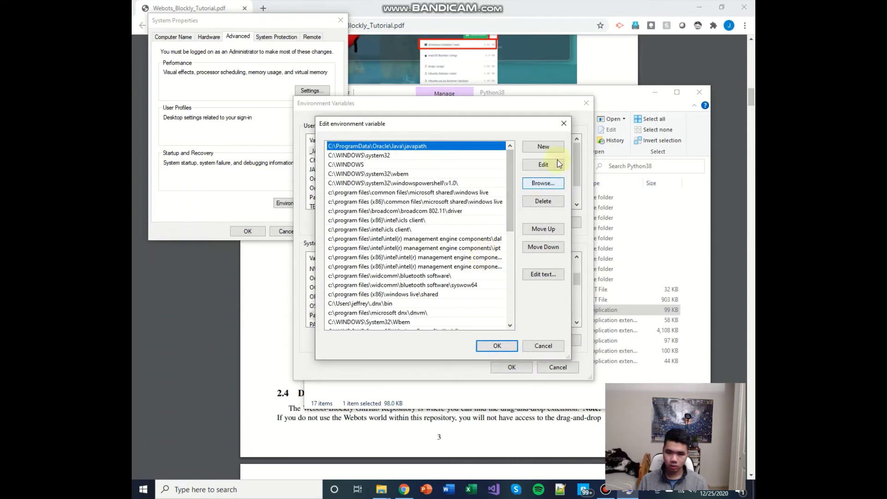
click(555, 146)
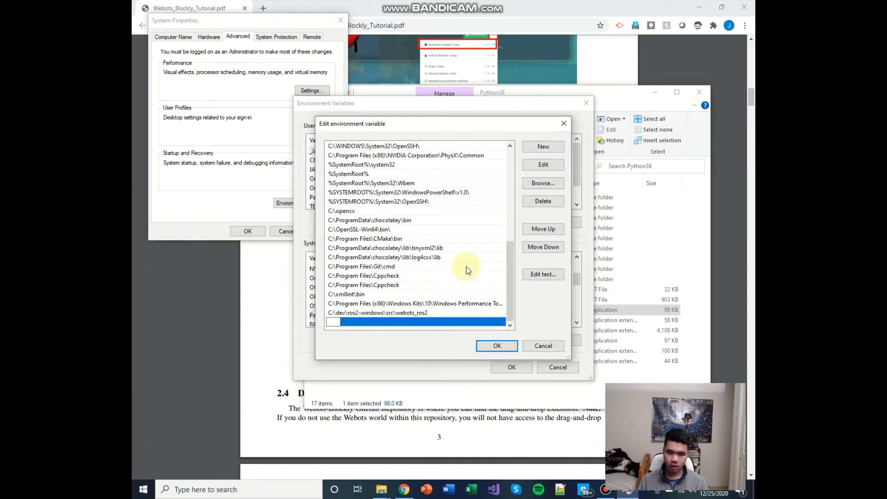
key(ctrl+v)
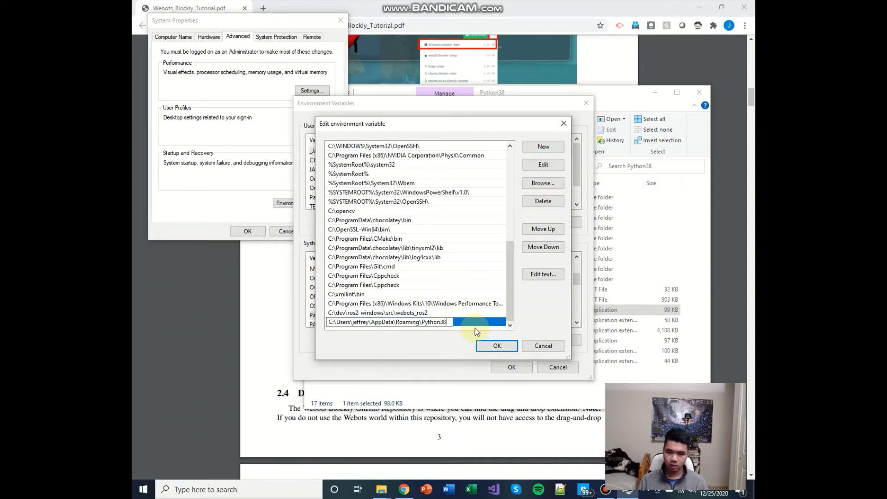
key(Return)
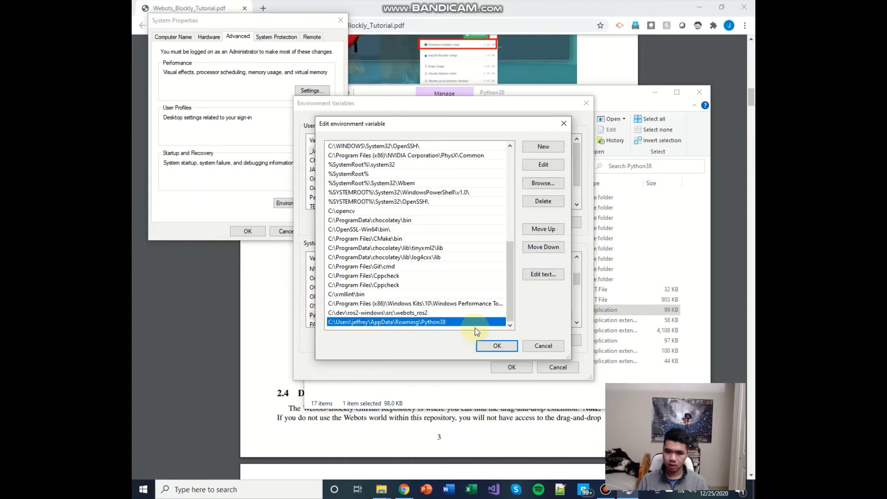
click(477, 347)
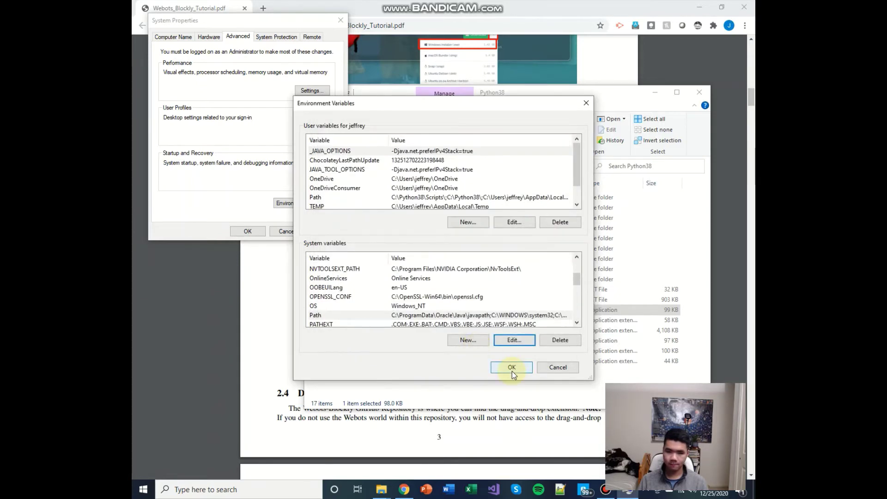
click(512, 368)
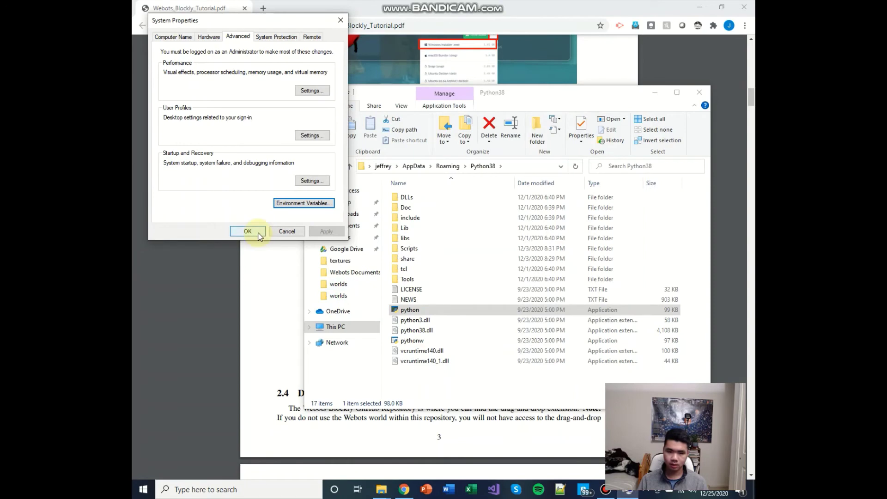
Close System Properties to return to the tutorial PDF in Chrome
click(248, 231)
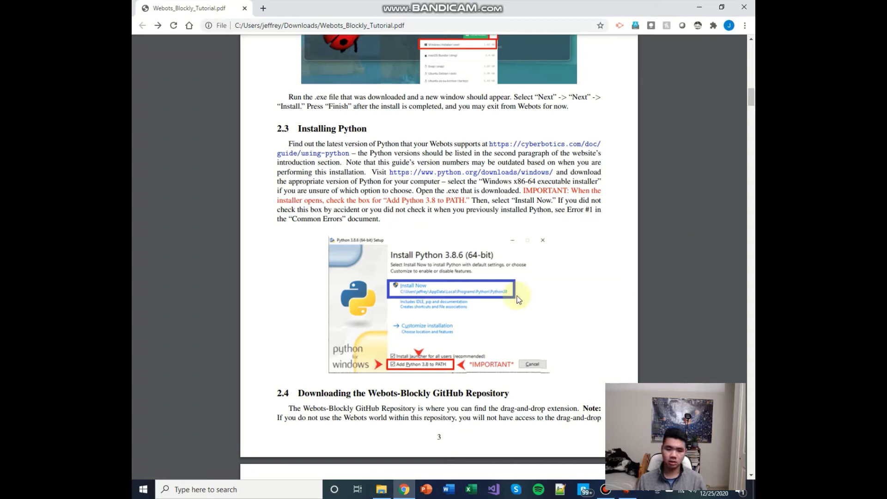
Open Command Prompt and run python, which now starts the Python 3.8.6 interpreter
click(270, 488)
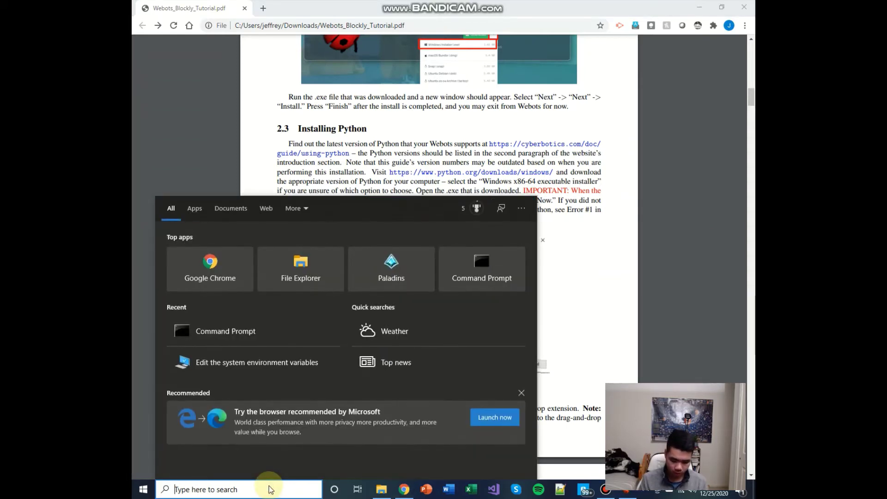
text(cmd)
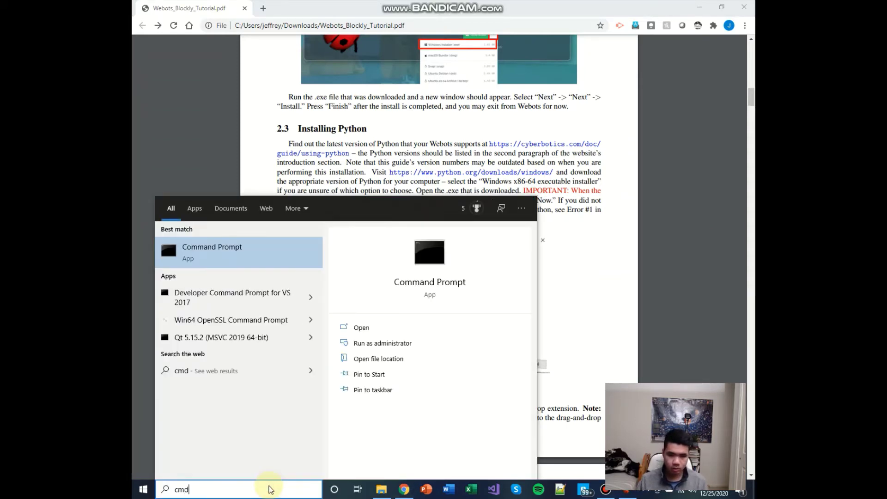
click(271, 255)
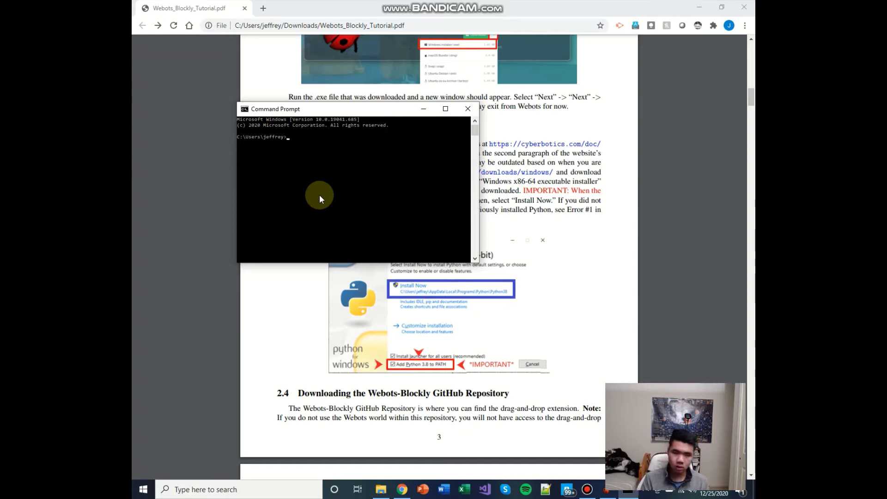
text(python)
key(Return)
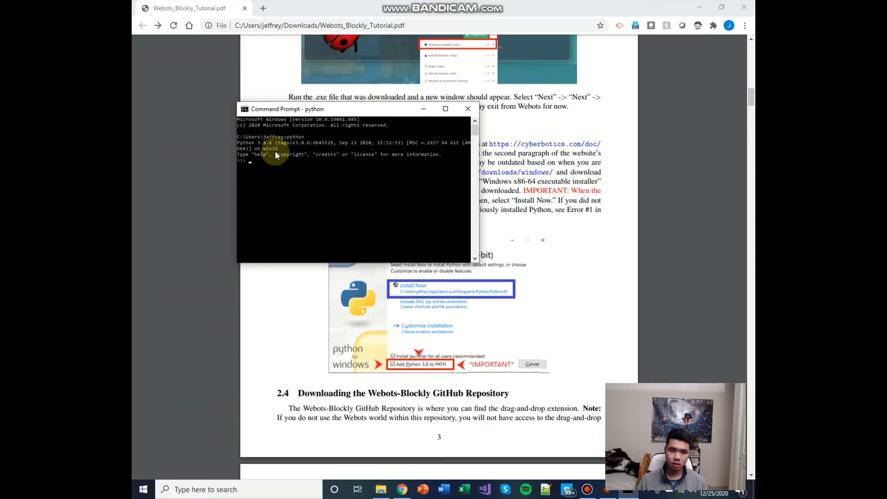
Leave the interpreter with exit() and type python3 at the prompt
text(exit)
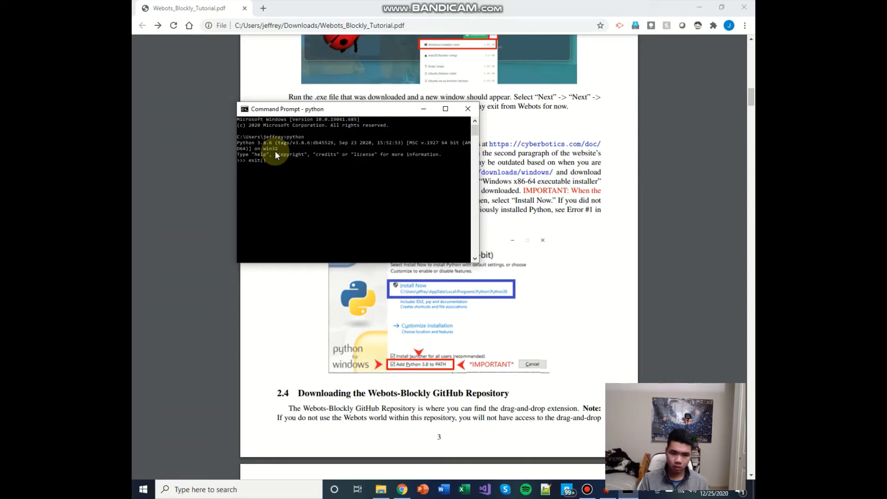
text(())
key(Return)
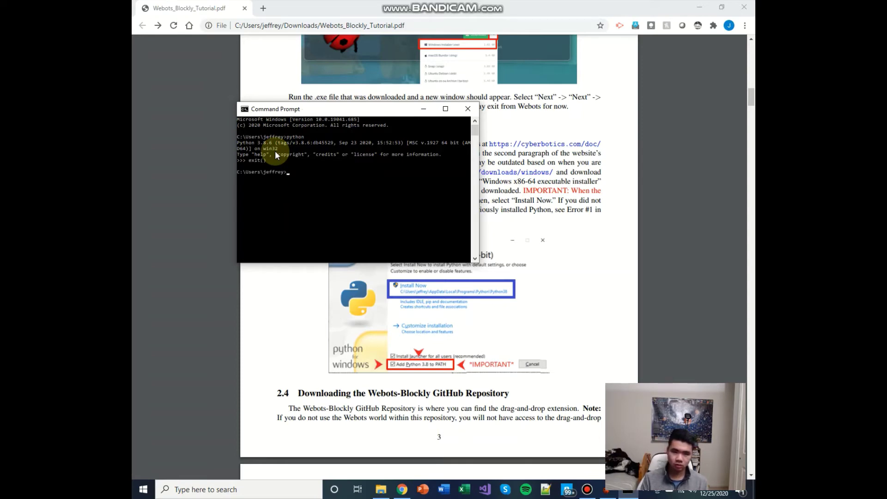
text(python)
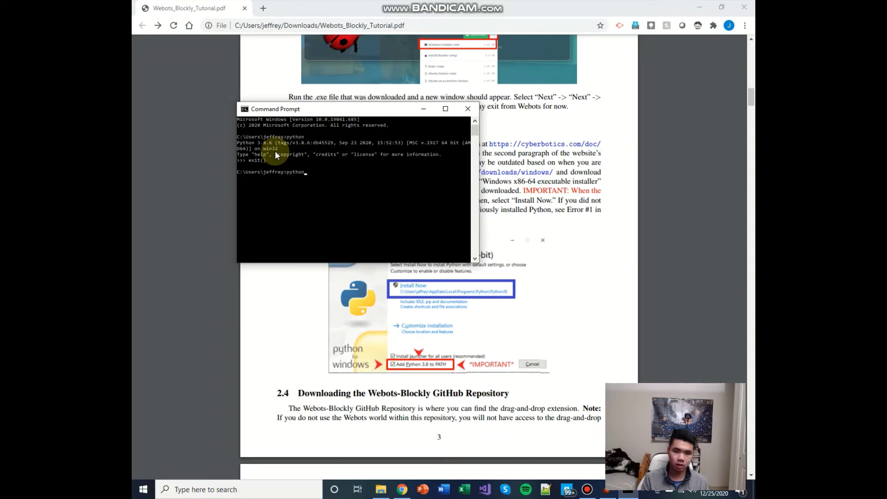
text(3)
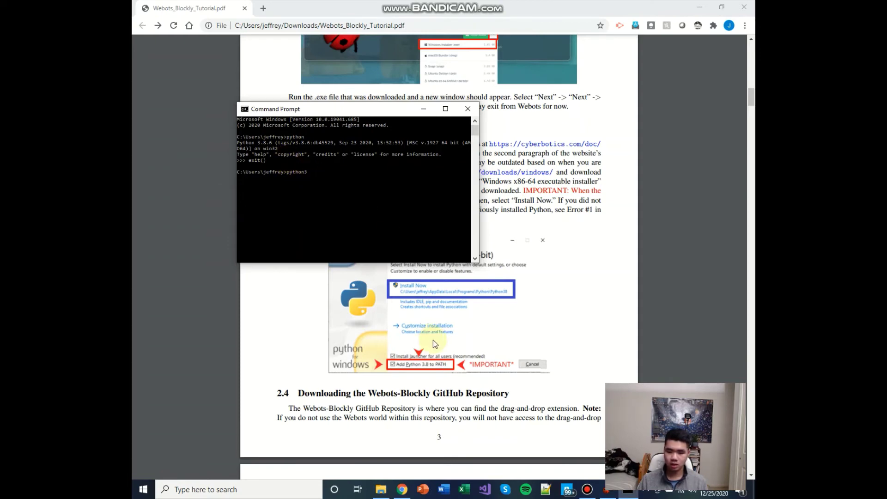
Bring Webots forward and open Preferences from the Tools menu
click(606, 489)
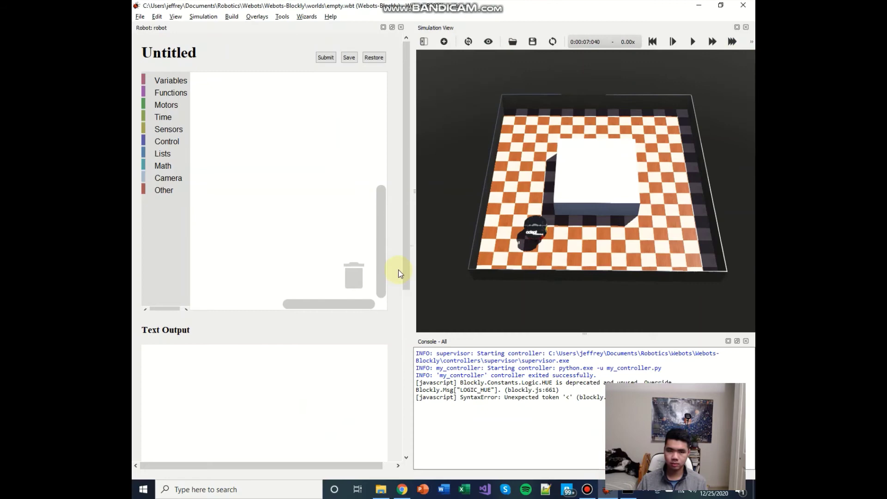
click(279, 17)
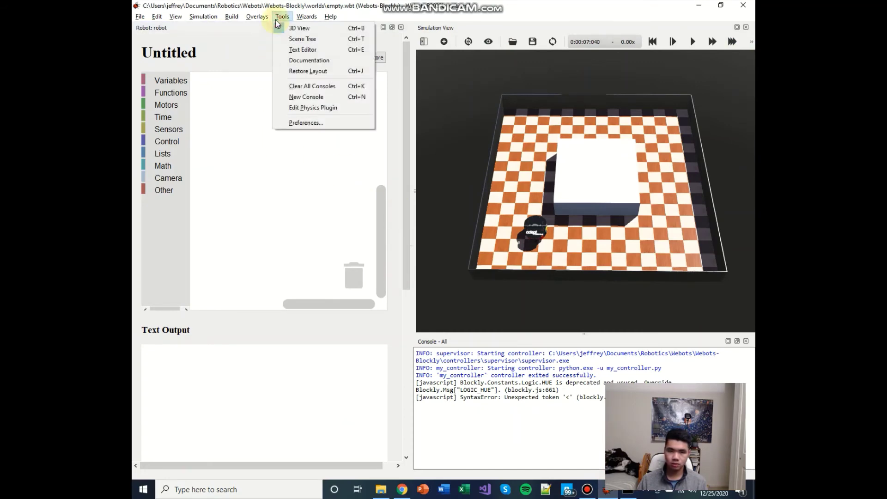
click(298, 123)
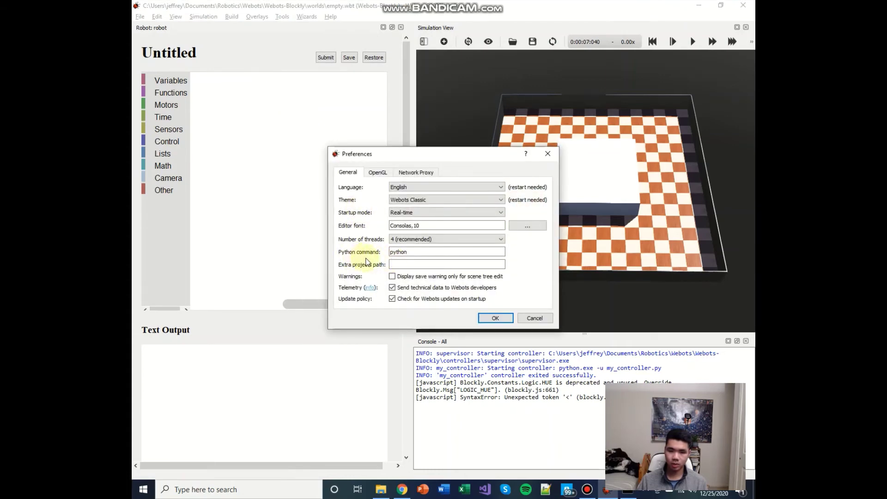
Confirm the Python command field reads 'python', comparing it with the Command Prompt test
double_click(427, 252)
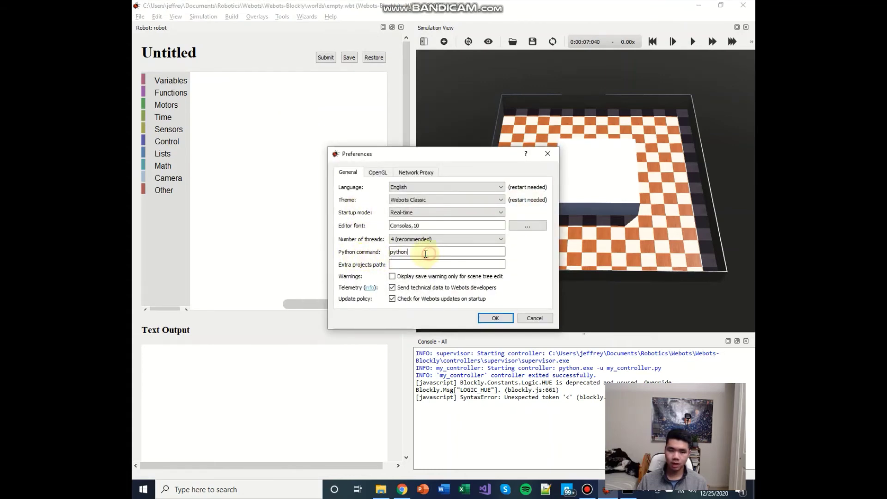
click(409, 253)
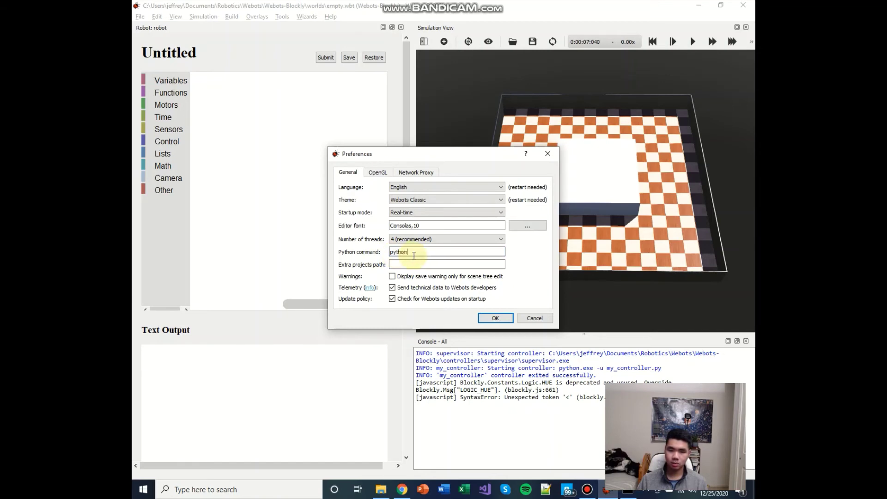
key(alt+Tab)
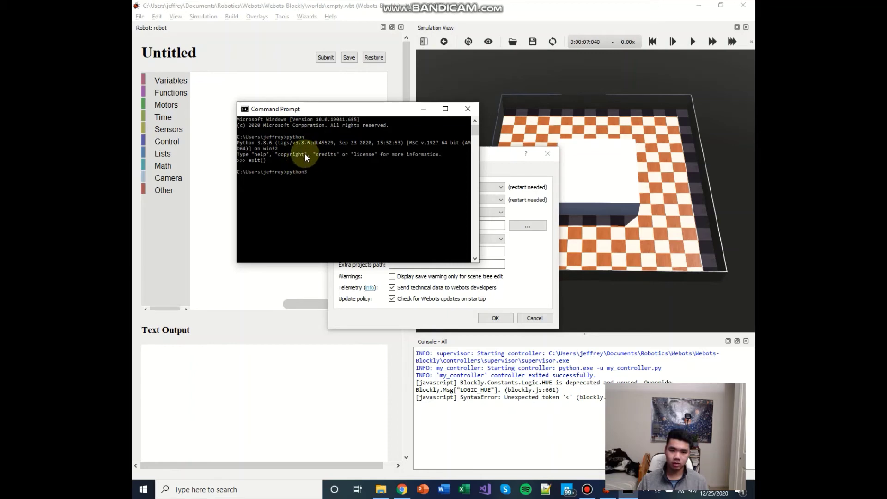
key(alt+Tab)
click(417, 253)
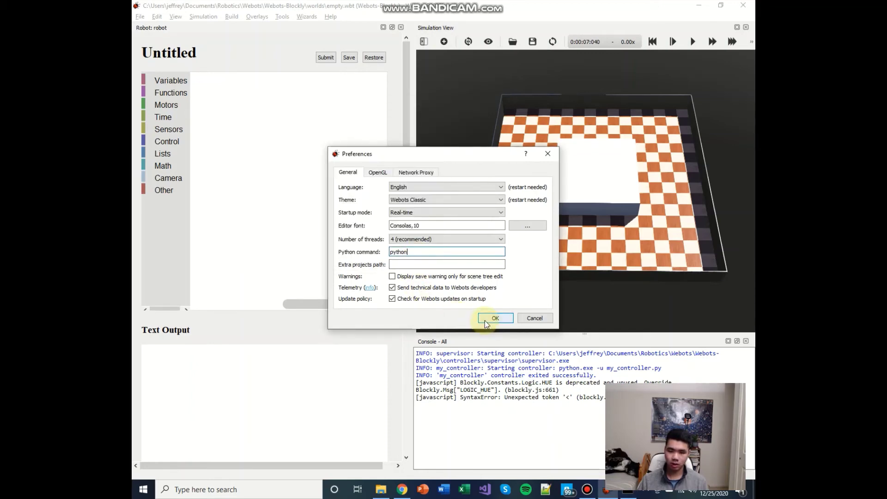
key(alt+Tab)
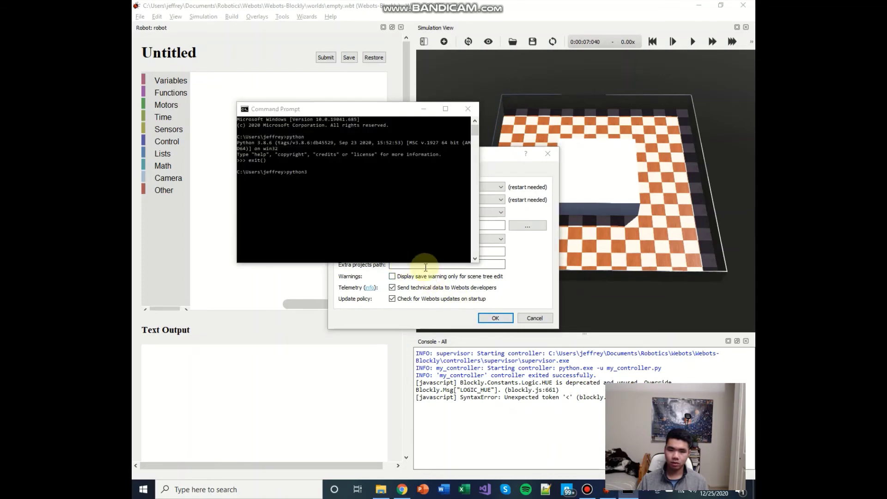
key(alt+Tab)
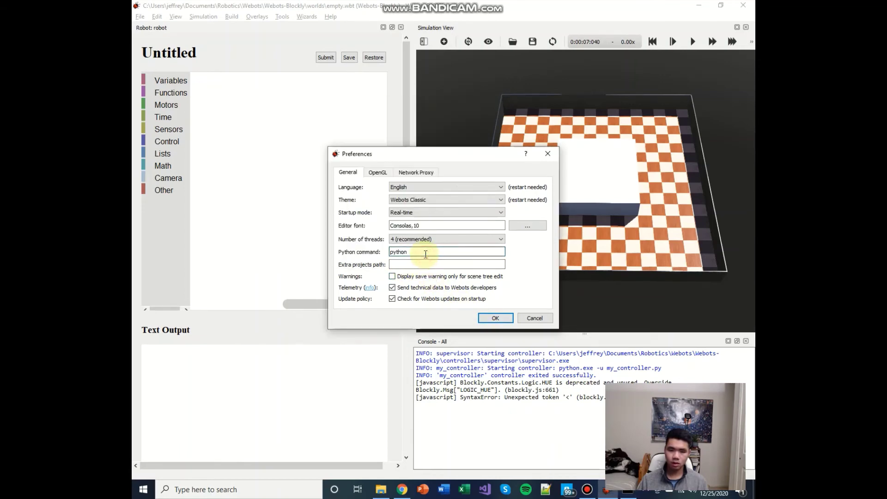
key(alt+Tab)
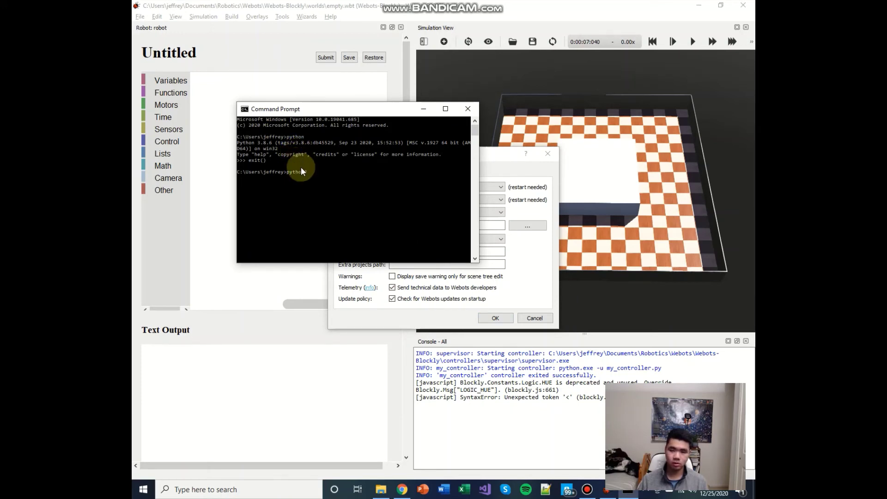
key(alt+Tab)
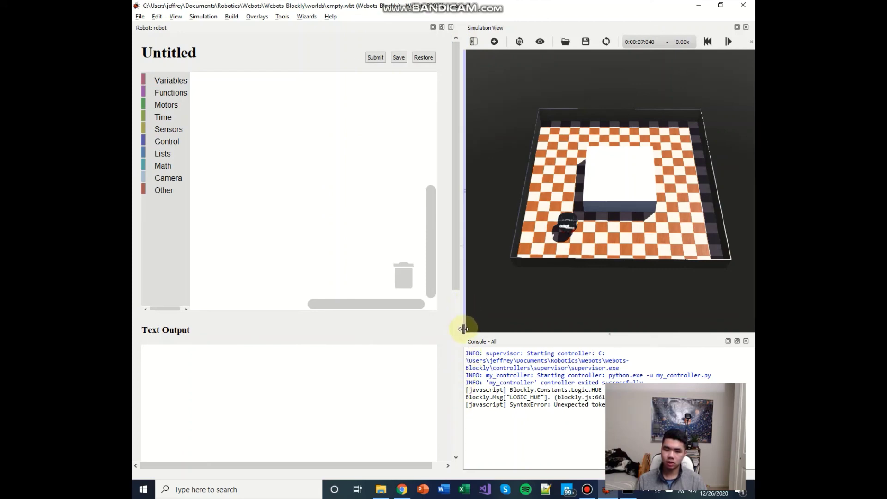
Narrow the Blockly panel leftward until the Simulation View's play button is visible
drag(464, 325, 423, 349)
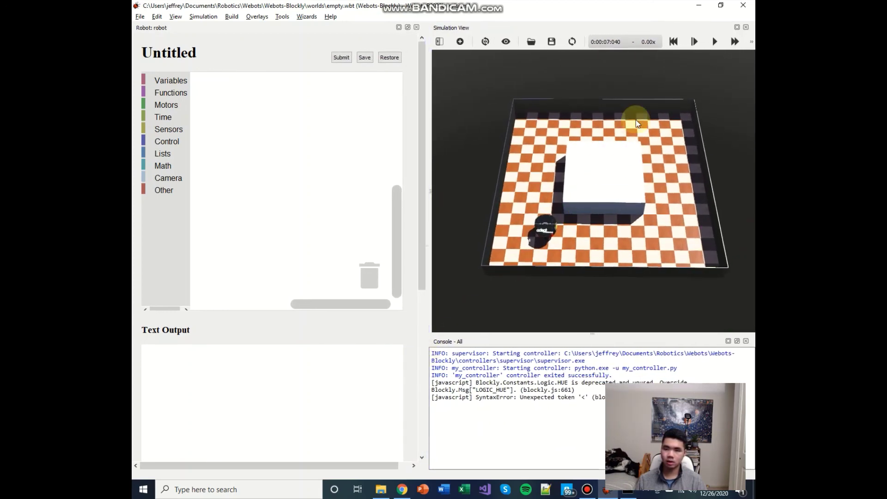